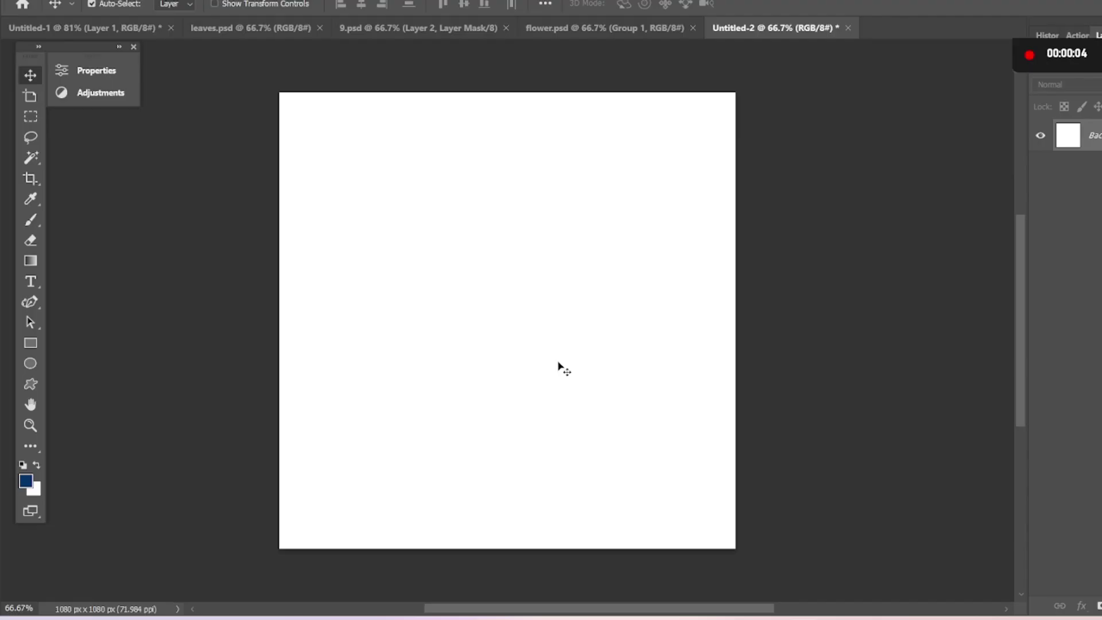
# Paste the dancer photo, nudge it up, auto-select her with Select Subject, then pick Quick Selection
pyautogui.hotkey('ctrl', 'v')
pyautogui.moveTo(559, 367); pyautogui.dragTo(561, 361)
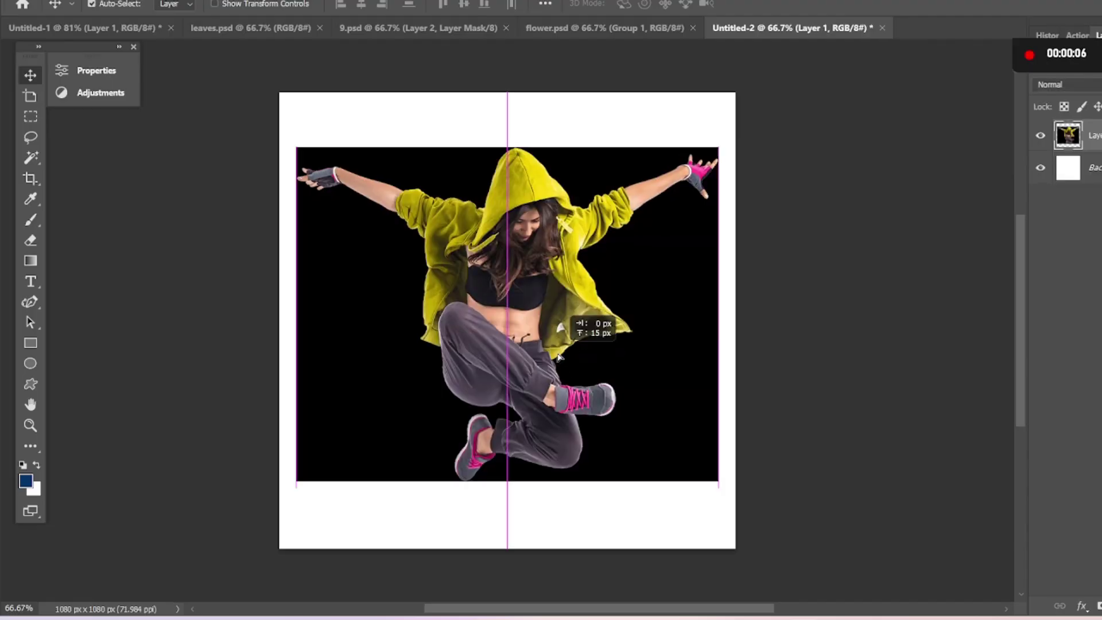
pyautogui.click(31, 157)
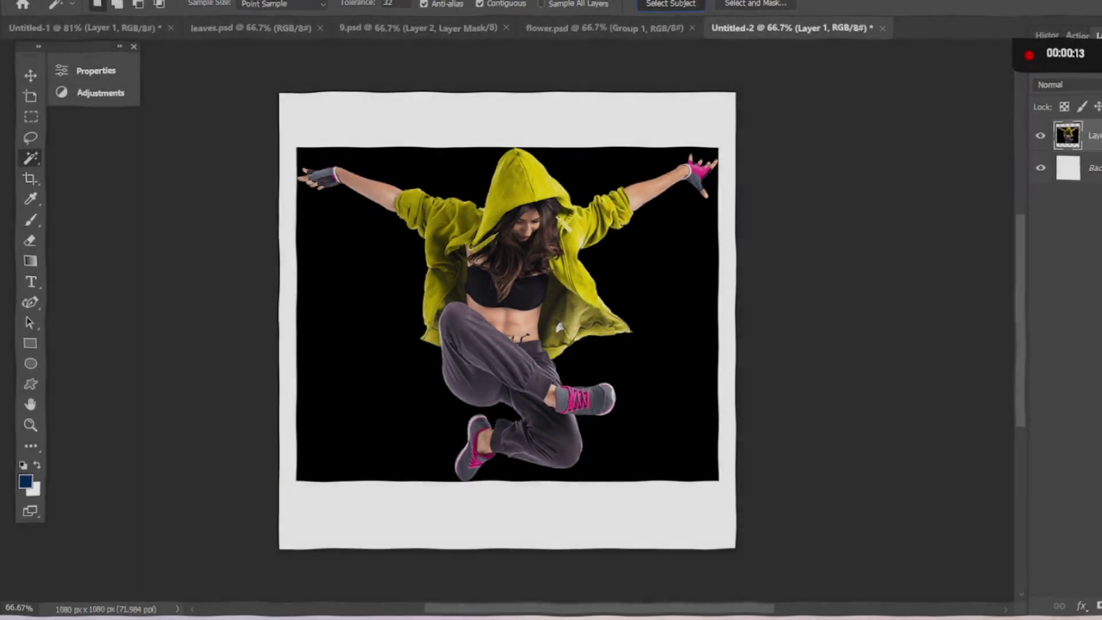
pyautogui.click(671, 3)
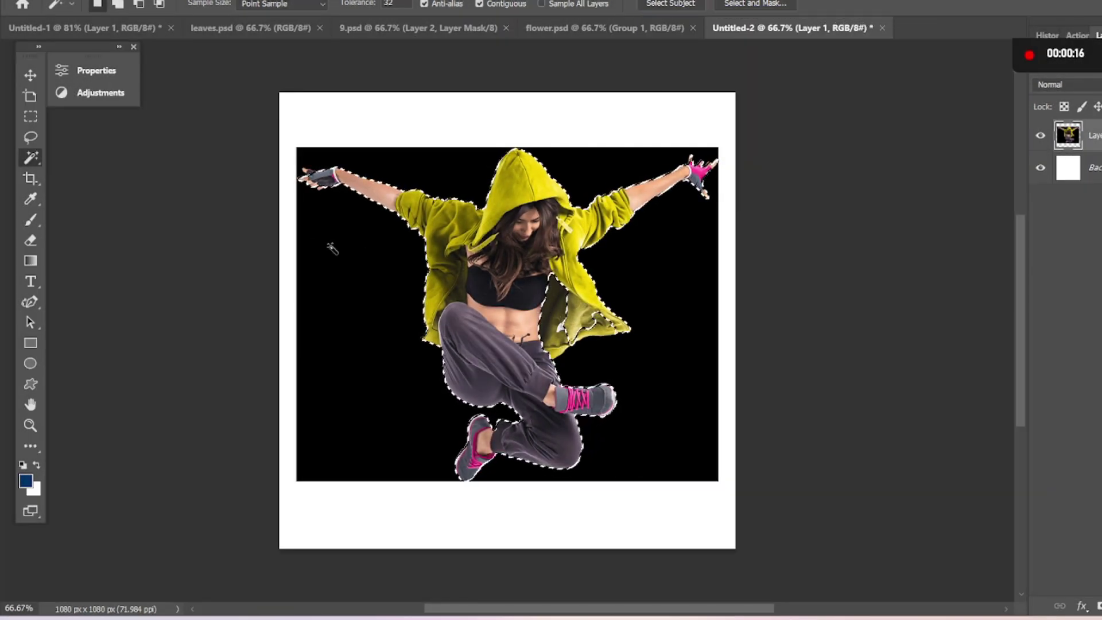
pyautogui.rightClick(37, 158)
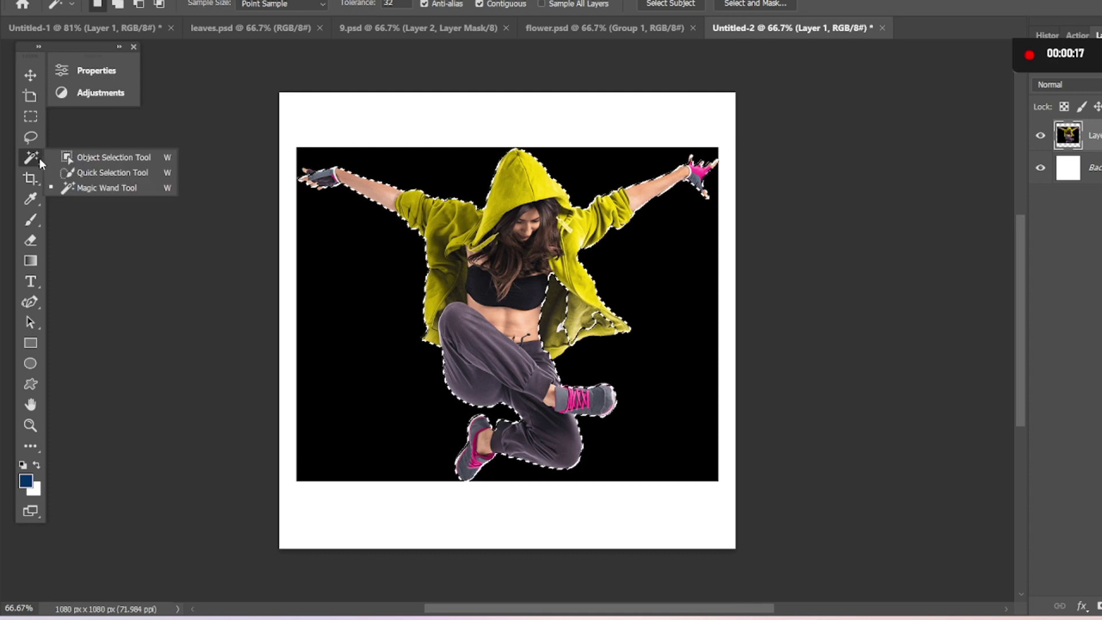
pyautogui.click(118, 178)
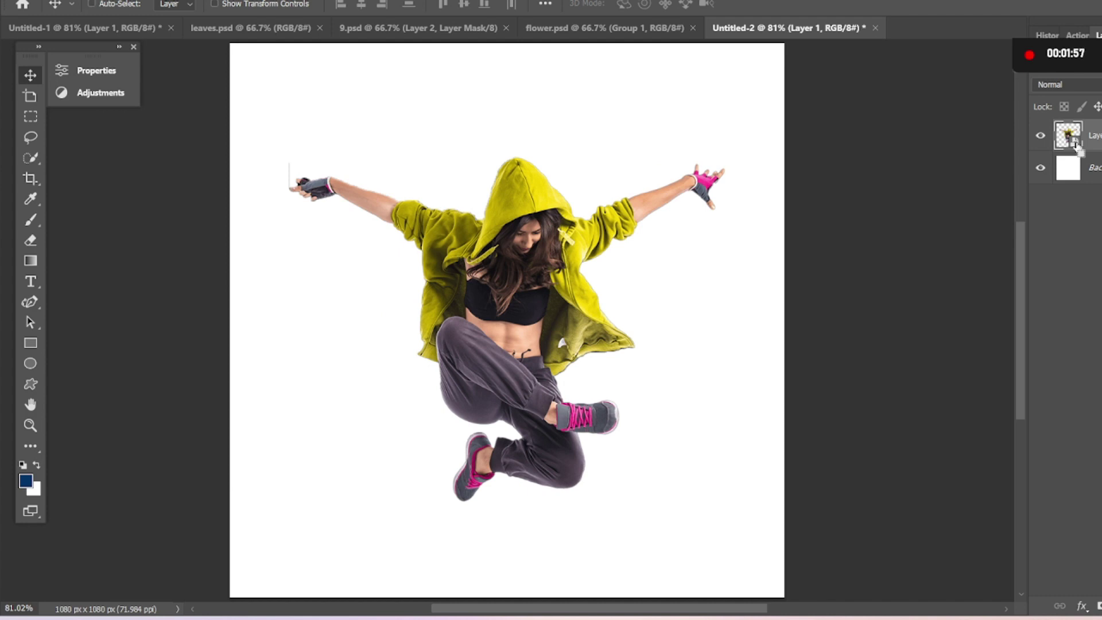
# Load the dancer's layer outline as a selection and enter 100 px in Select > Modify > Expand
pyautogui.keyDown('ctrl'); pyautogui.click(1076, 145); pyautogui.keyUp('ctrl')
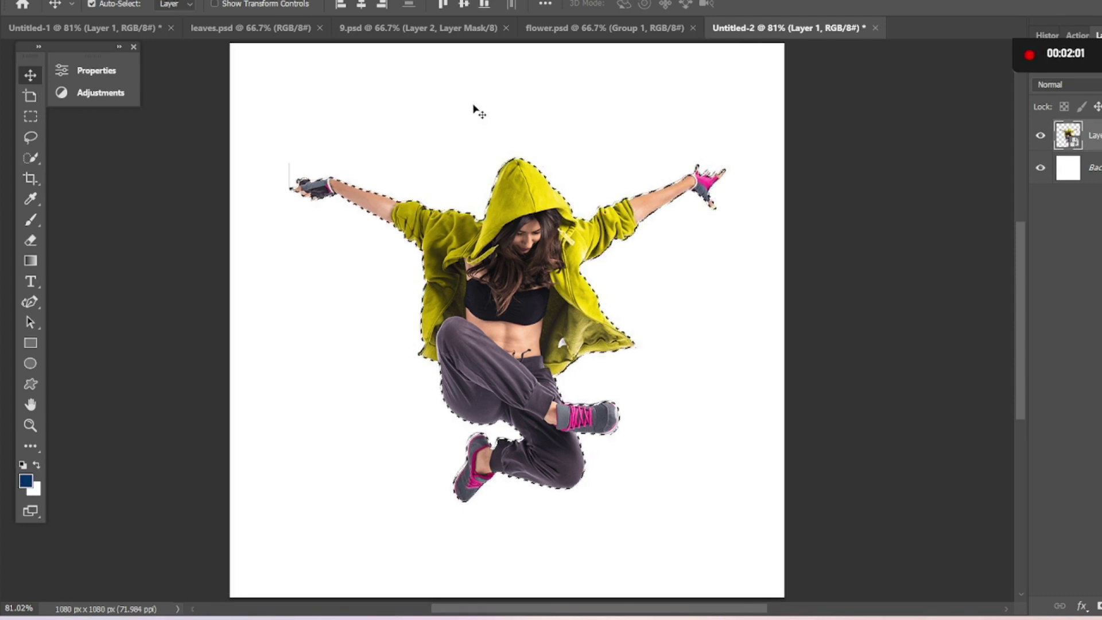
pyautogui.click(189, 0)
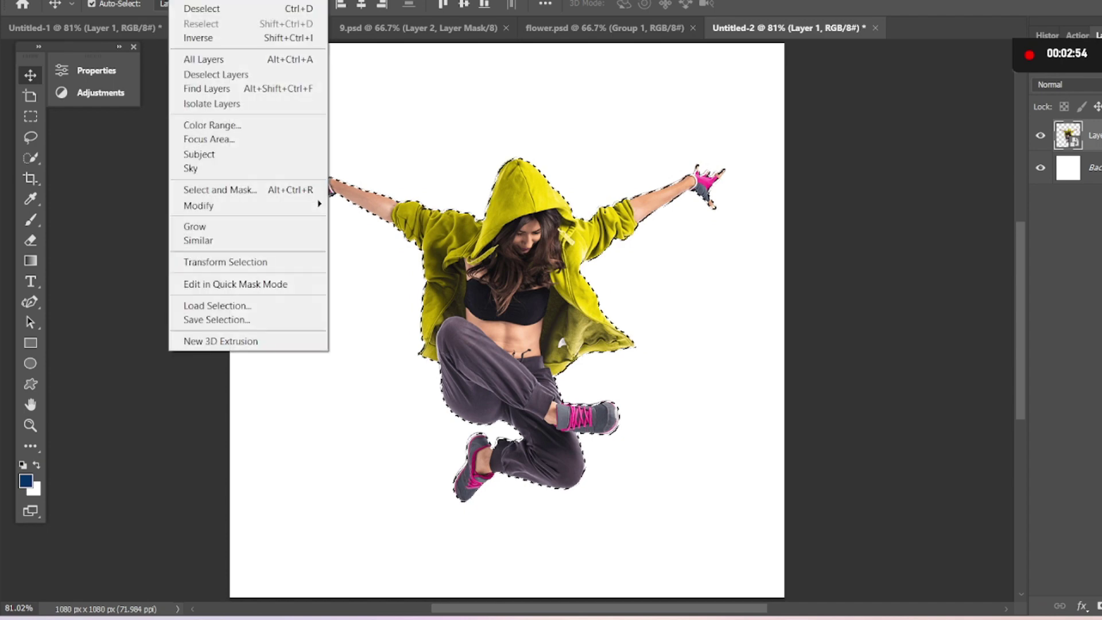
pyautogui.moveTo(198, 205)
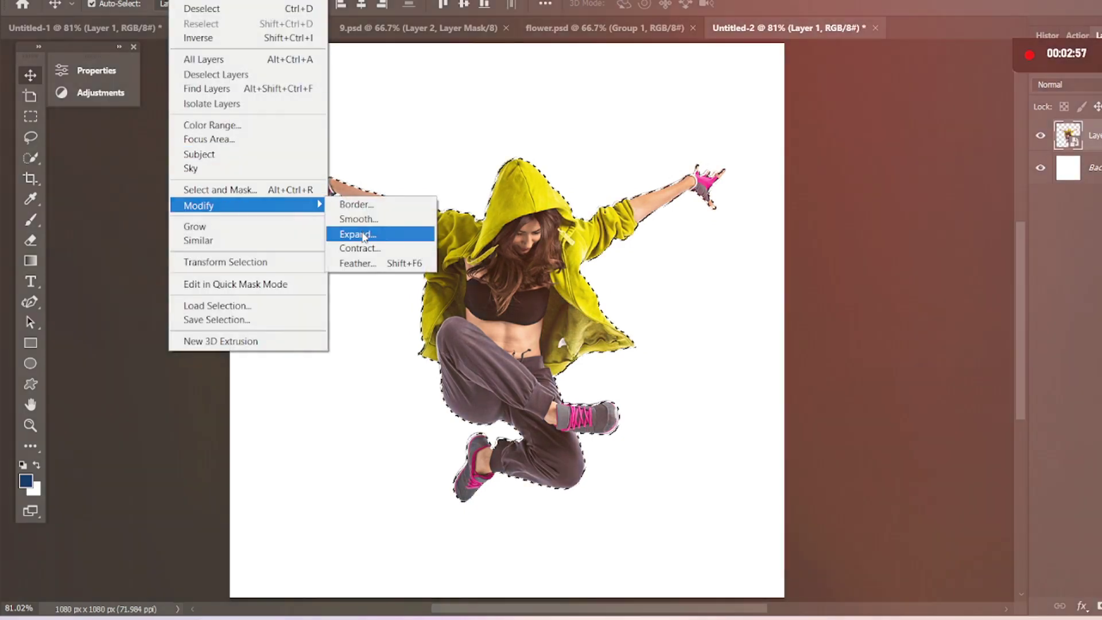
pyautogui.click(363, 235)
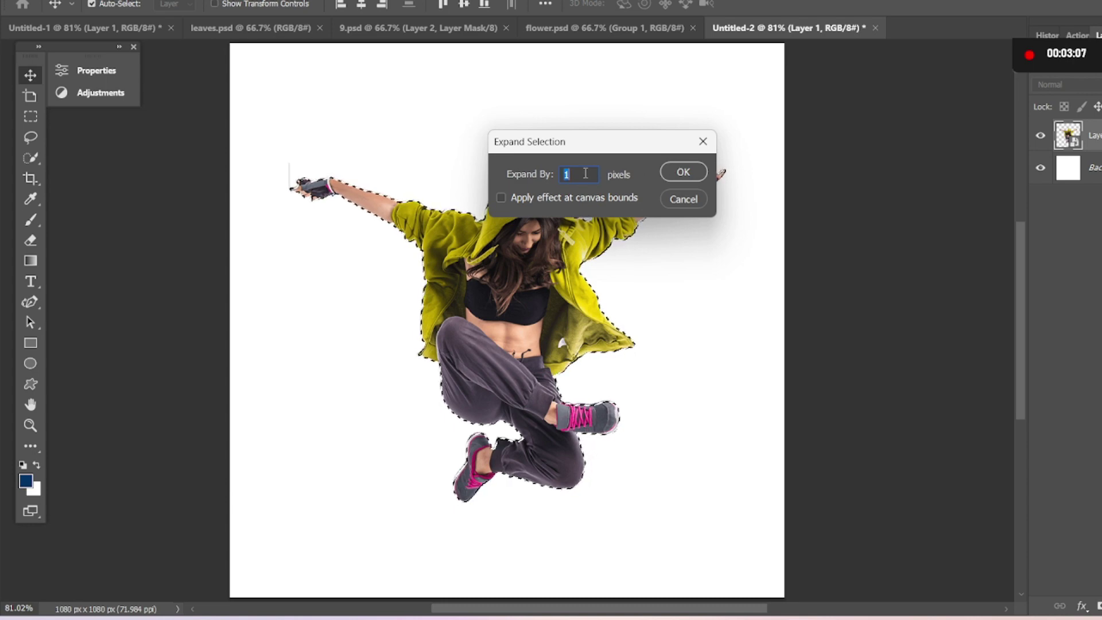
pyautogui.write('100')
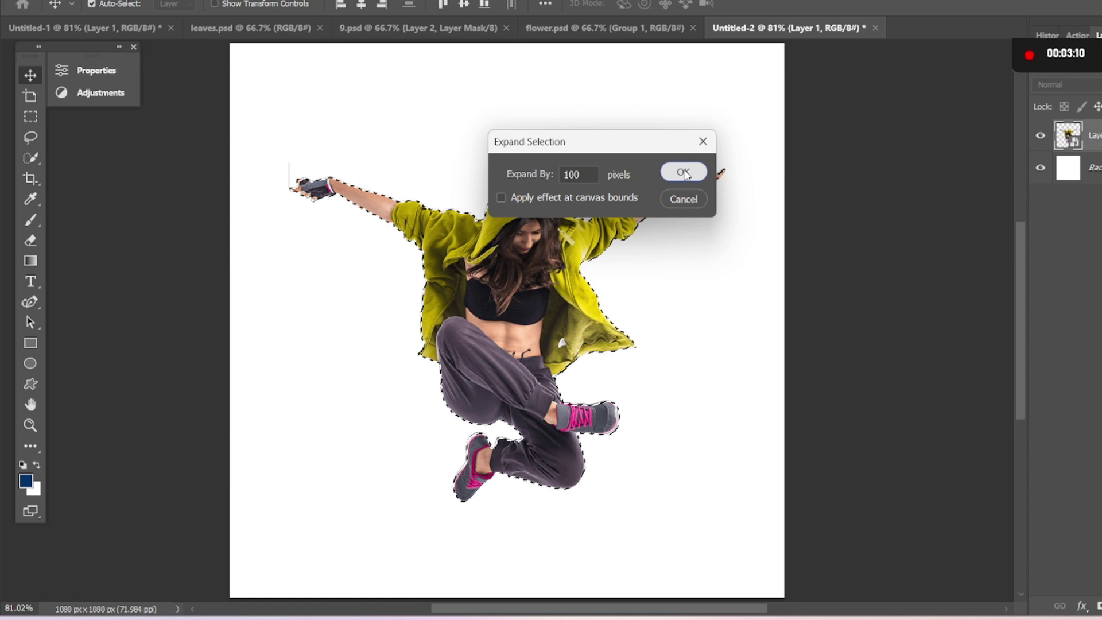
# Expand the selection by 100 px and bring up the Lasso tool's selection context menu
pyautogui.click(679, 172)
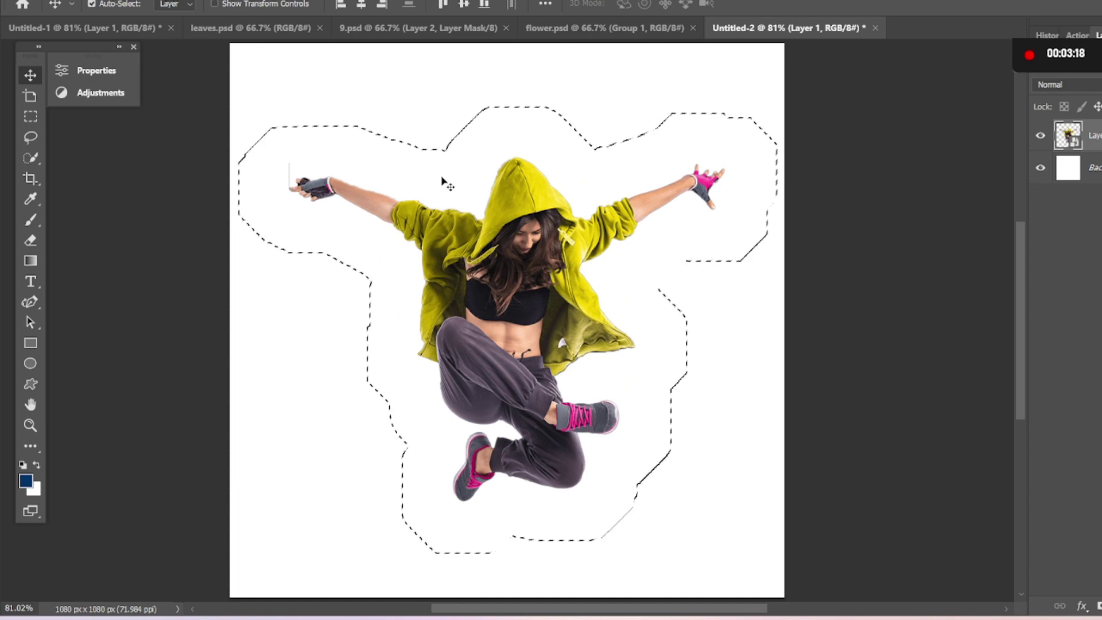
pyautogui.click(31, 138)
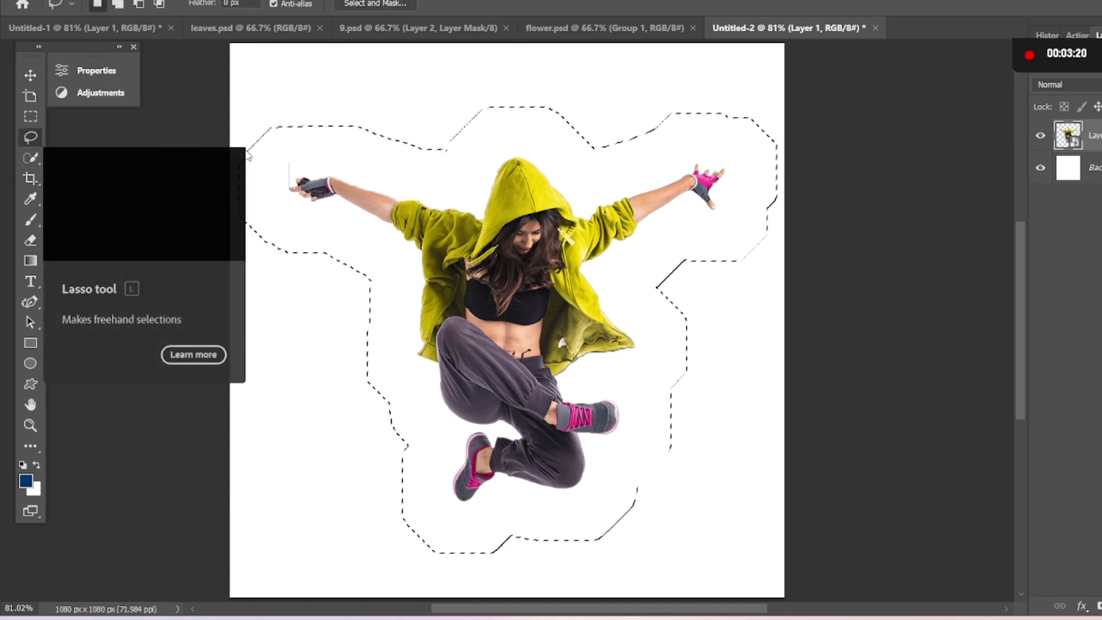
pyautogui.rightClick(290, 146)
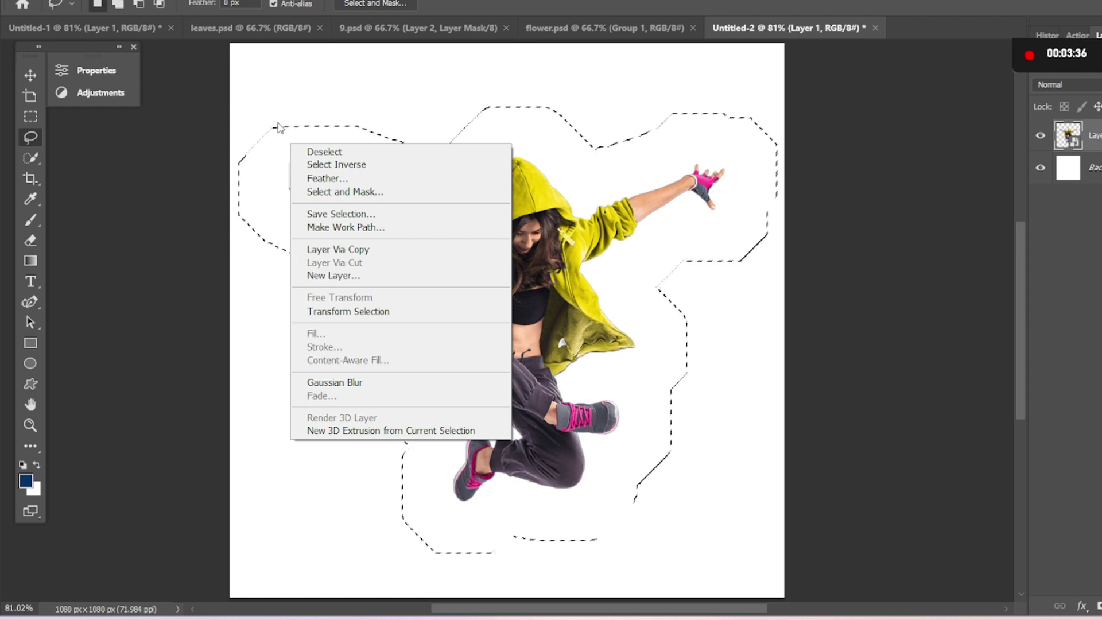
pyautogui.click(218, 144)
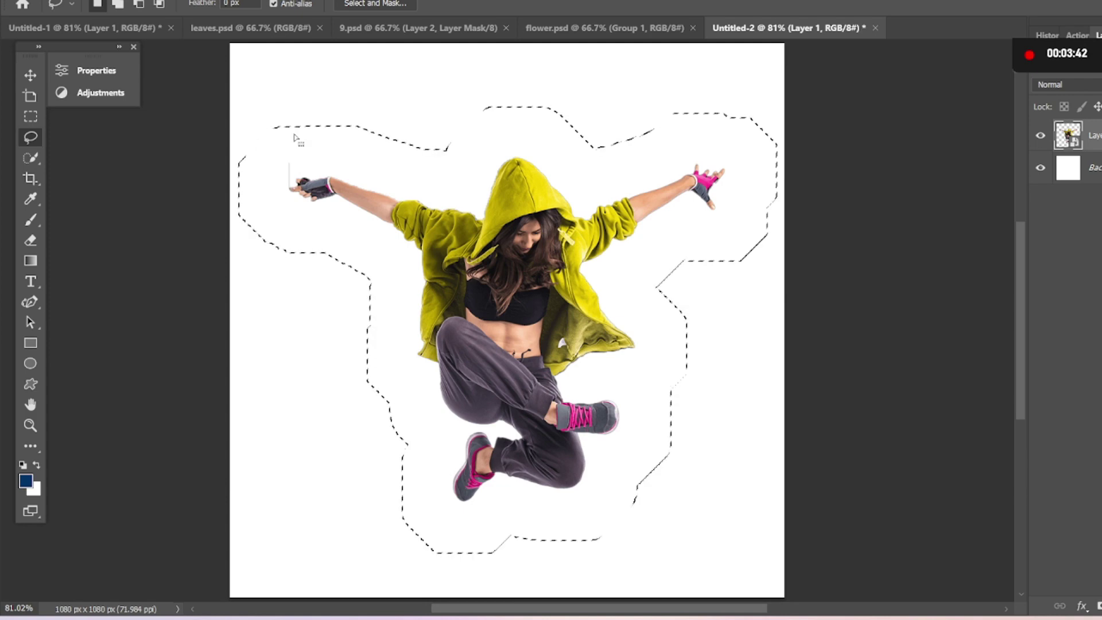
pyautogui.rightClick(295, 136)
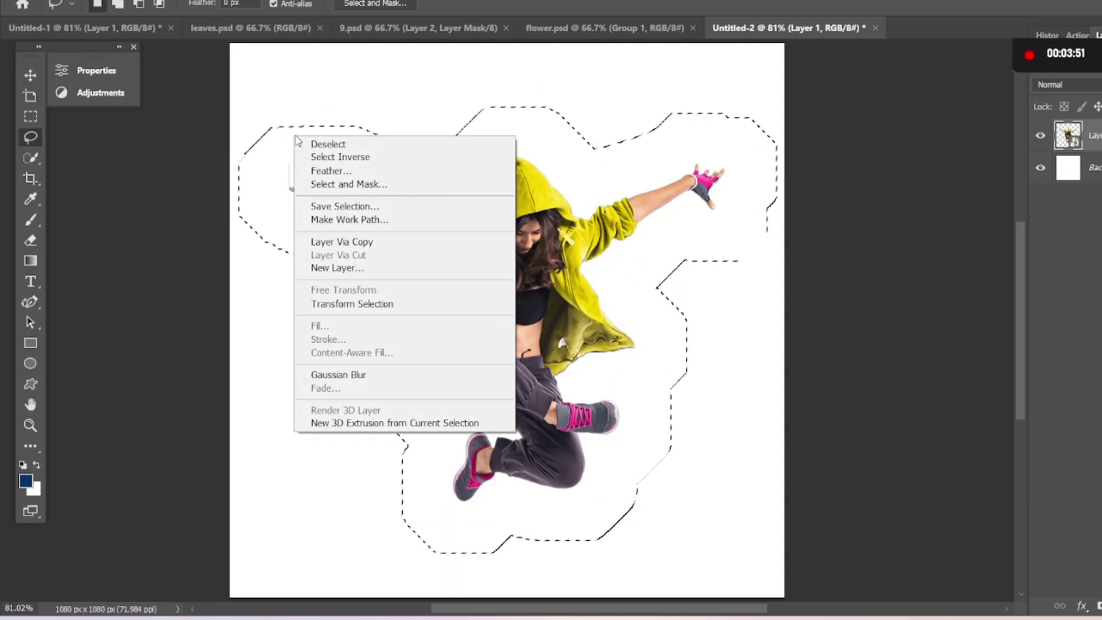
# Make a work path from the selection at 2.0 tolerance and start dark blue type on it
pyautogui.click(336, 221)
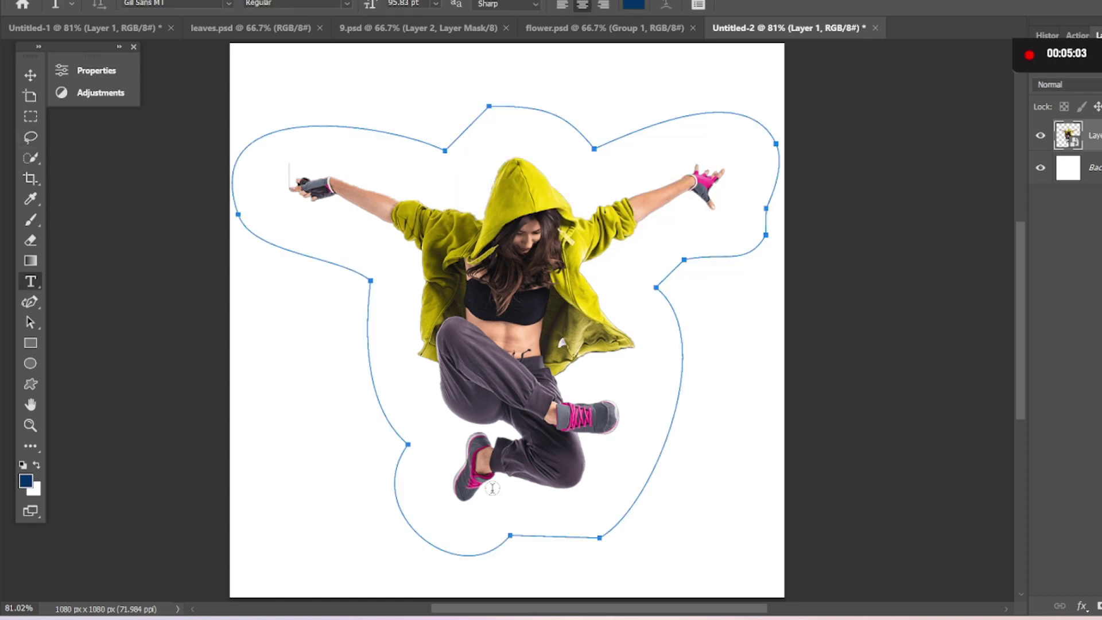
pyautogui.click(508, 537)
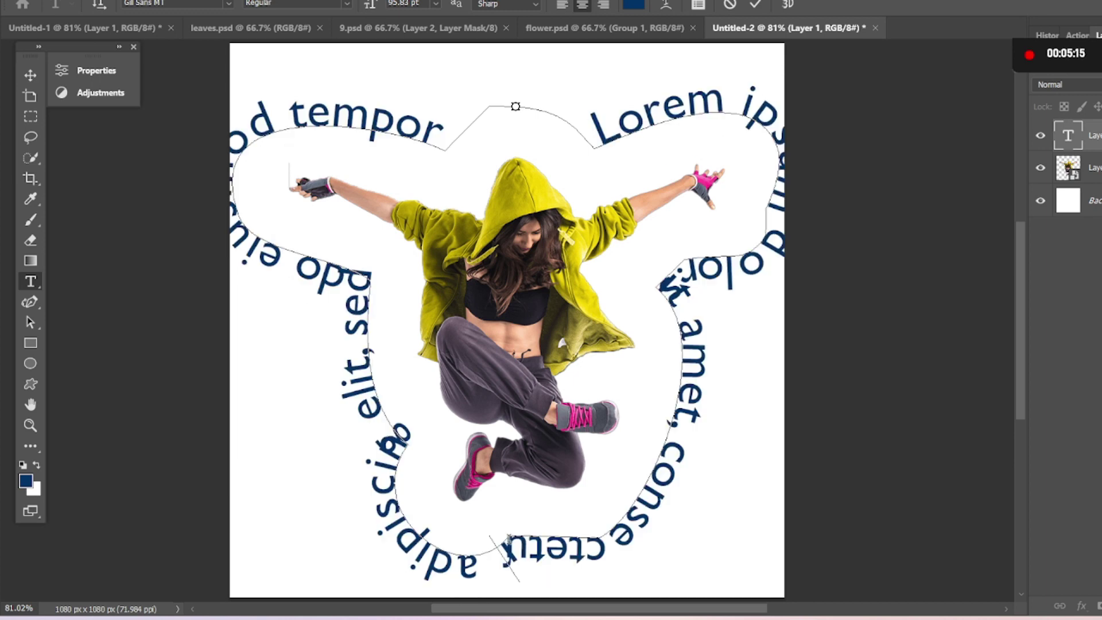
# Replace the placeholder by typing 'photoshop made easy' on the path
pyautogui.write('dance')
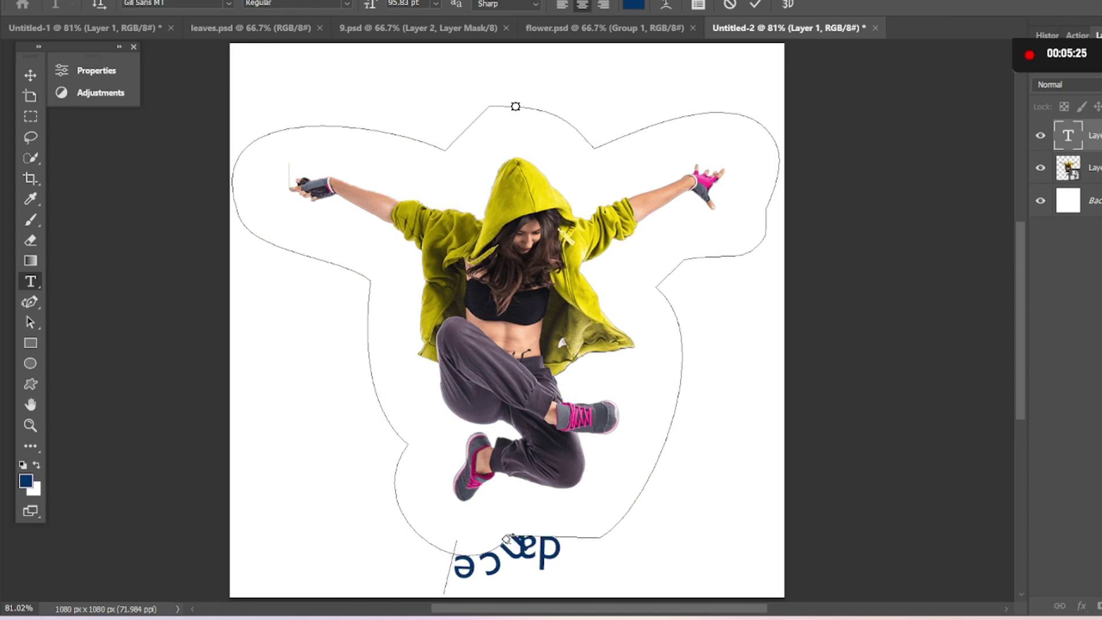
pyautogui.press('BackSpace')
pyautogui.press('BackSpace')
pyautogui.press('BackSpace')
pyautogui.press('BackSpace')
pyautogui.press('BackSpace')
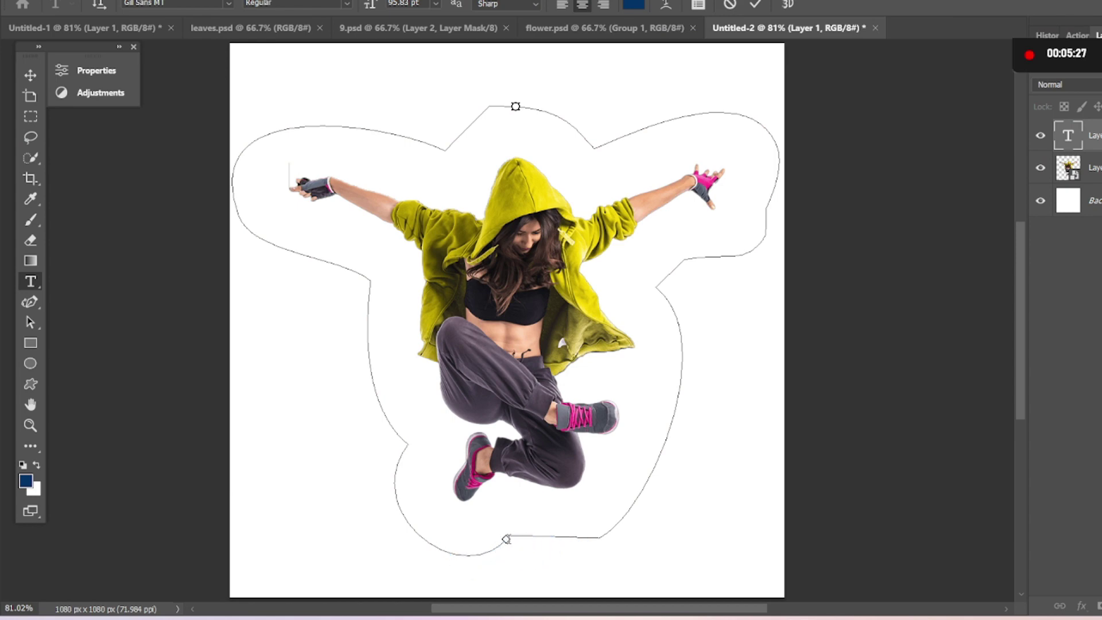
pyautogui.write('phot')
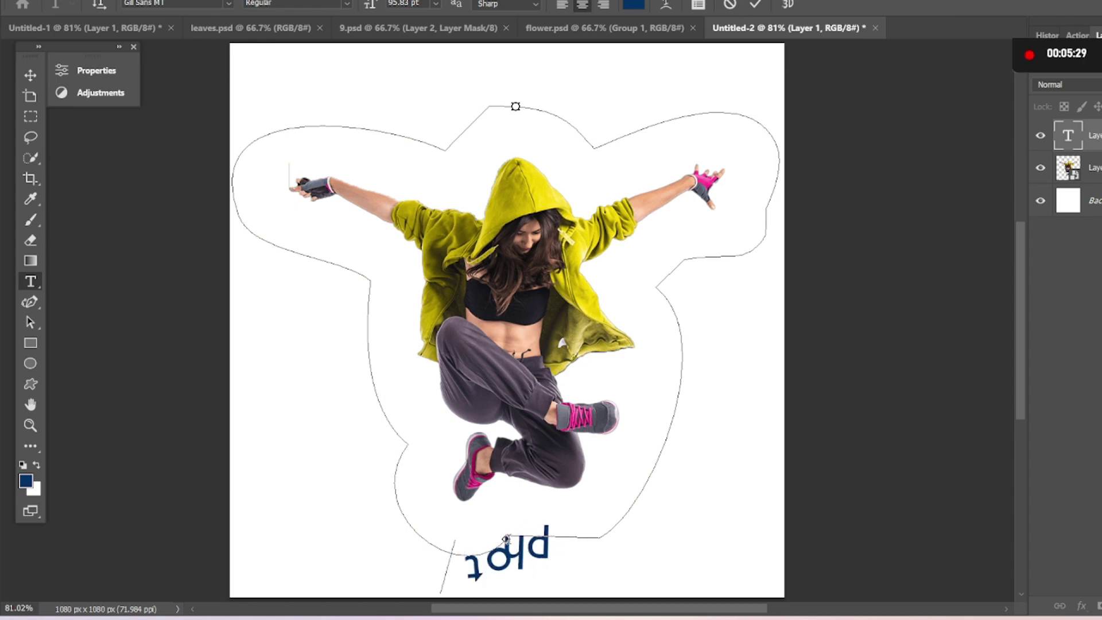
pyautogui.write('oshop')
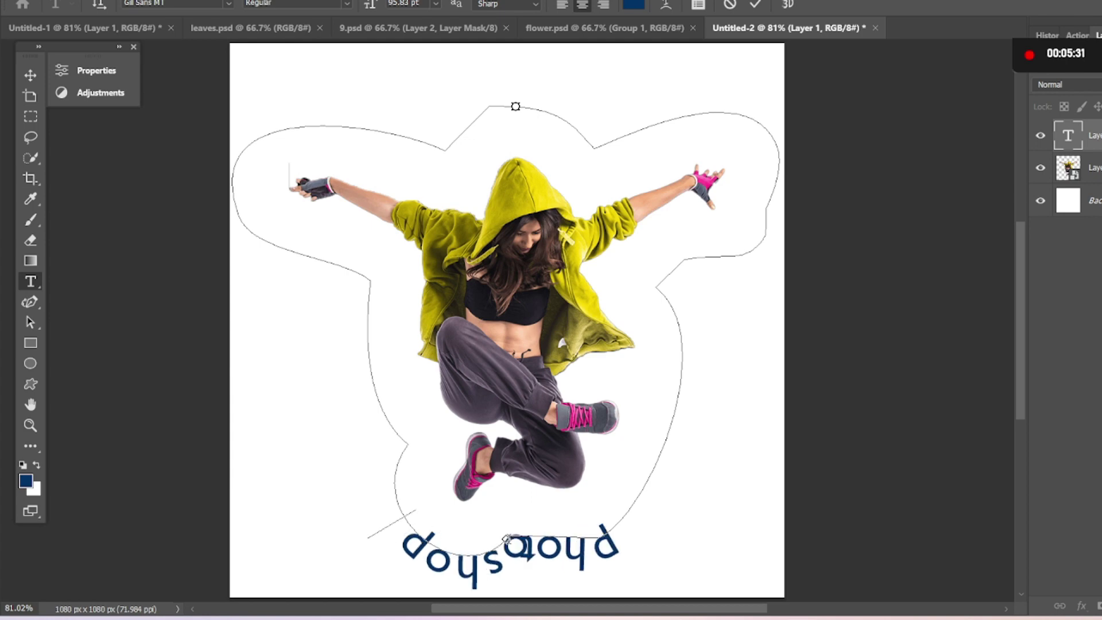
pyautogui.write(' made e')
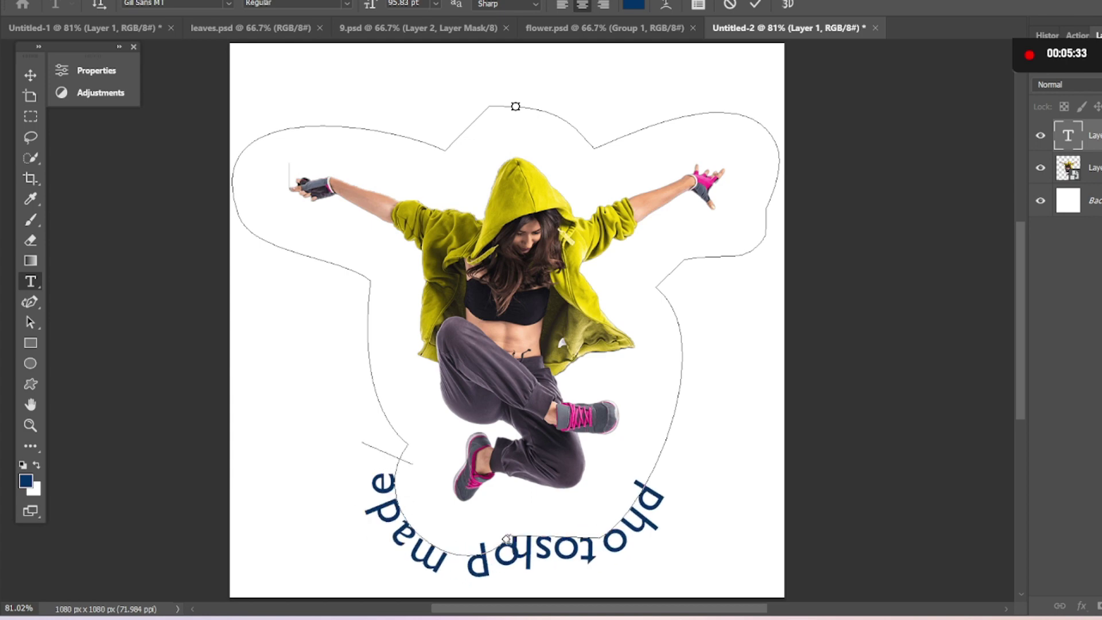
pyautogui.write('as')
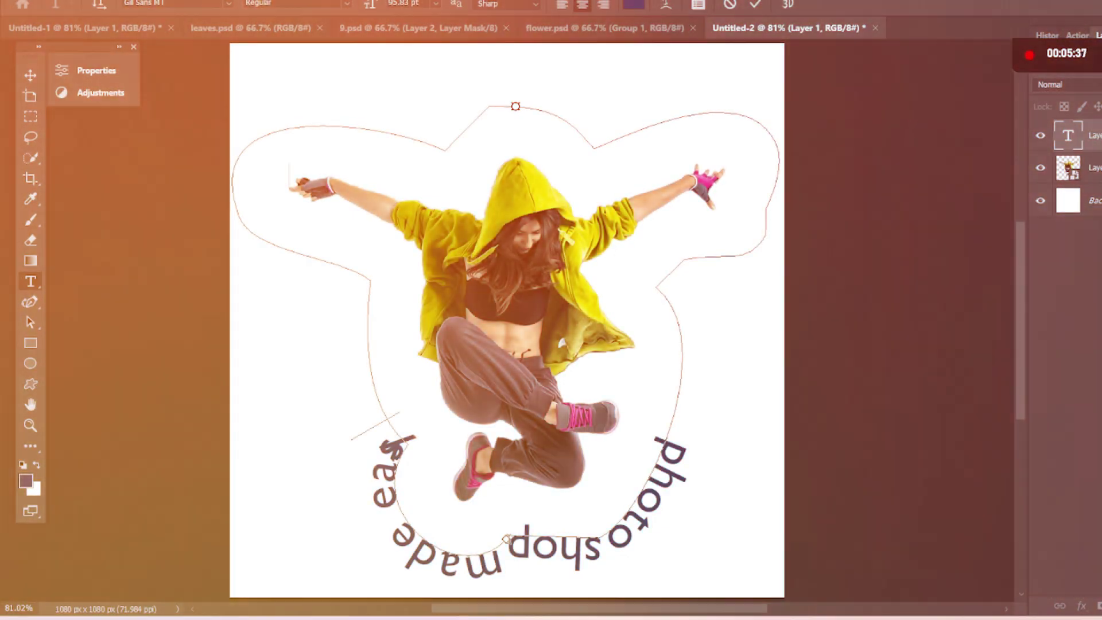
# Copy the phrase and paste it repeatedly until it fills the path, adjusting where the text starts
pyautogui.hotkey('ctrl', 'a')
pyautogui.hotkey('ctrl', 'c')
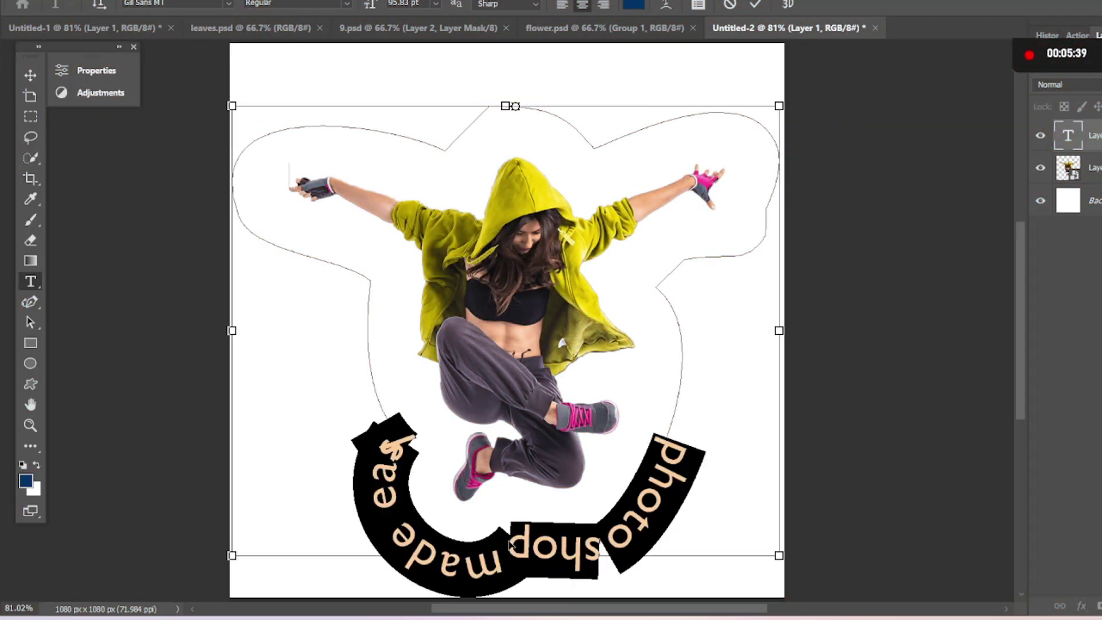
pyautogui.click(509, 543)
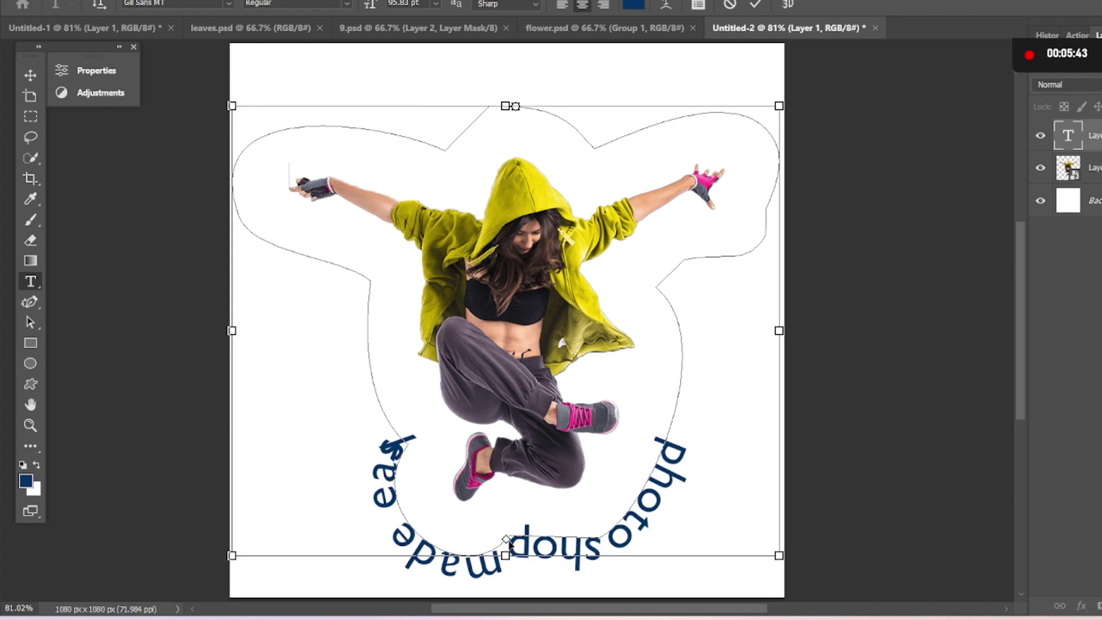
pyautogui.hotkey('ctrl', 'v')
pyautogui.press('ctrl')
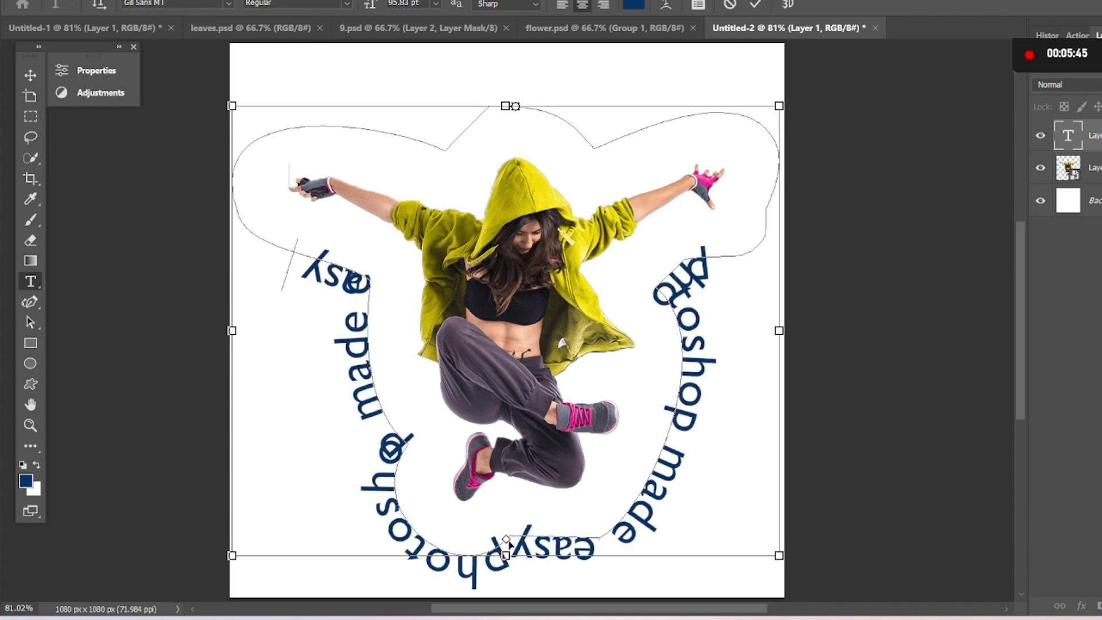
pyautogui.hotkey('ctrl', 'v')
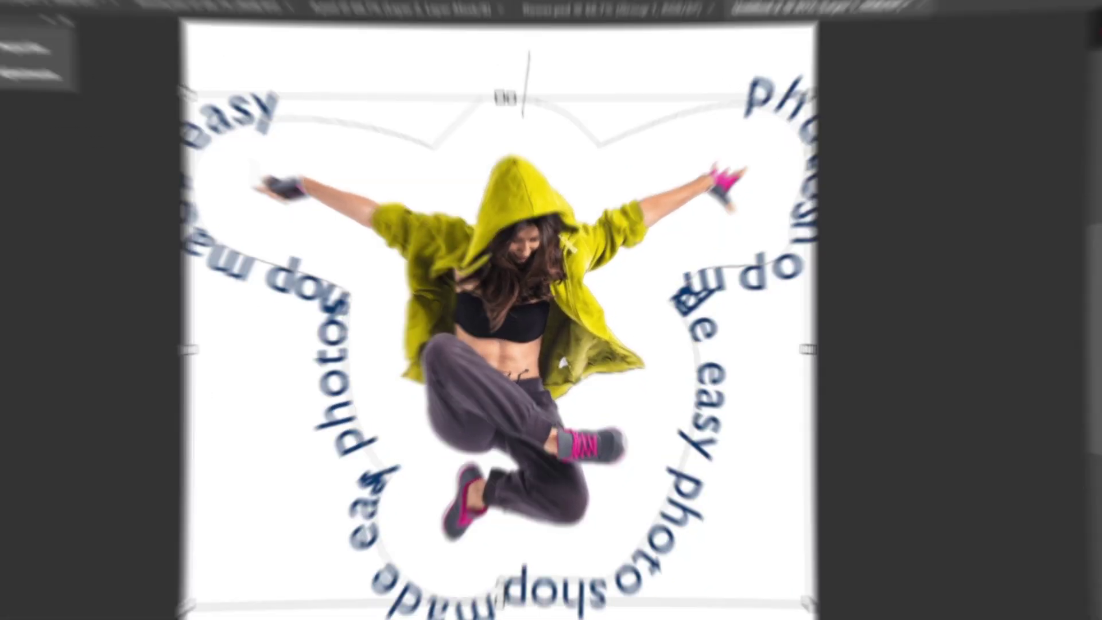
pyautogui.keyDown('ctrl'); pyautogui.click(515, 106); pyautogui.keyUp('ctrl')
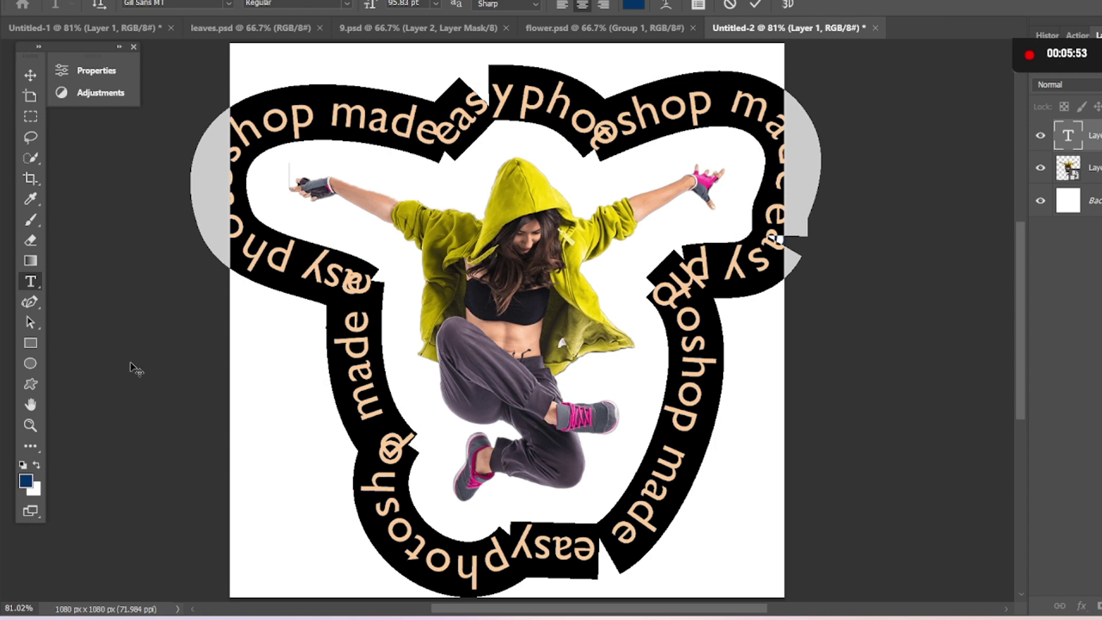
# In the type layer's Properties, set leading to 92 pt and tracking to 120
pyautogui.click(96, 70)
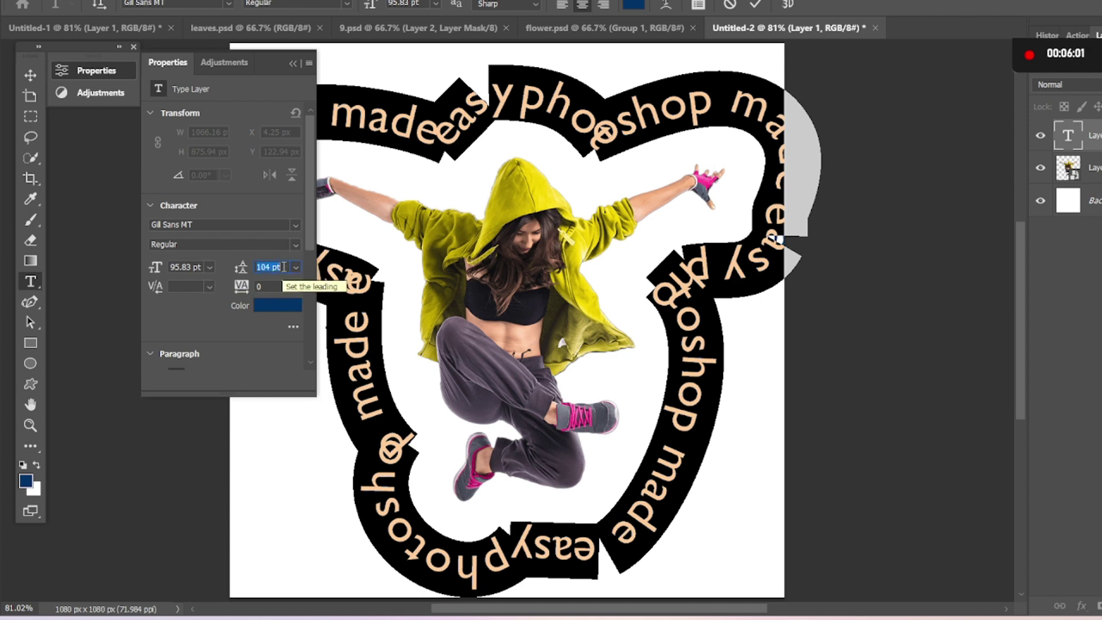
pyautogui.press('Down')
pyautogui.press('Down')
pyautogui.press('Down')
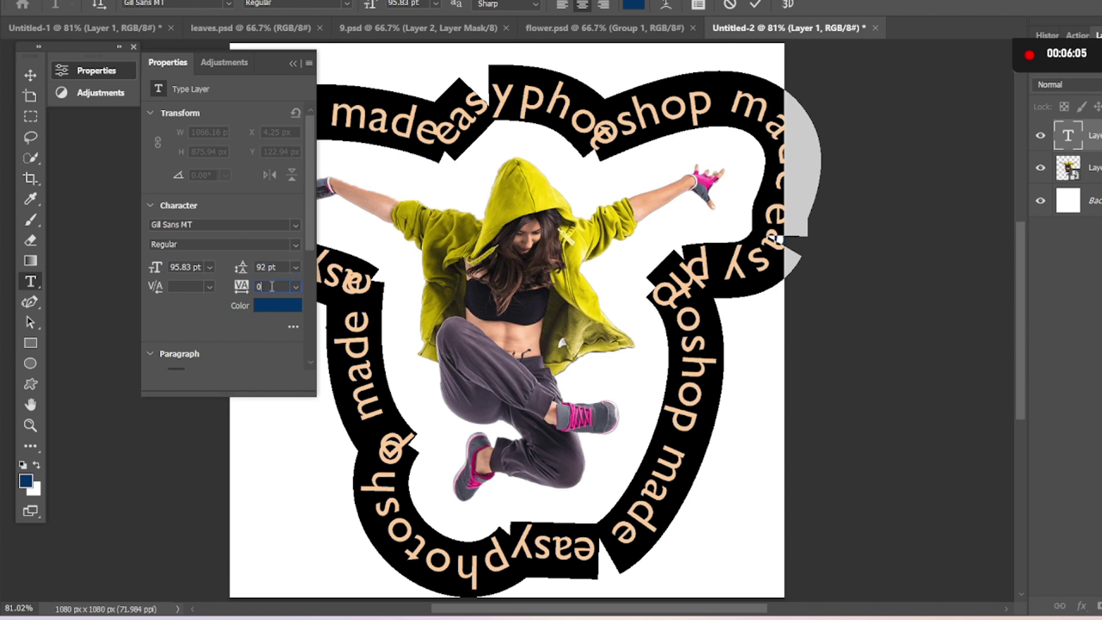
pyautogui.press('Up')
pyautogui.press('Up')
pyautogui.press('Up')
pyautogui.press('Up')
pyautogui.press('Up')
pyautogui.press('Up')
pyautogui.press('Up')
pyautogui.press('Up')
pyautogui.press('Up')
pyautogui.press('Up')
pyautogui.press('Up')
pyautogui.press('Up')
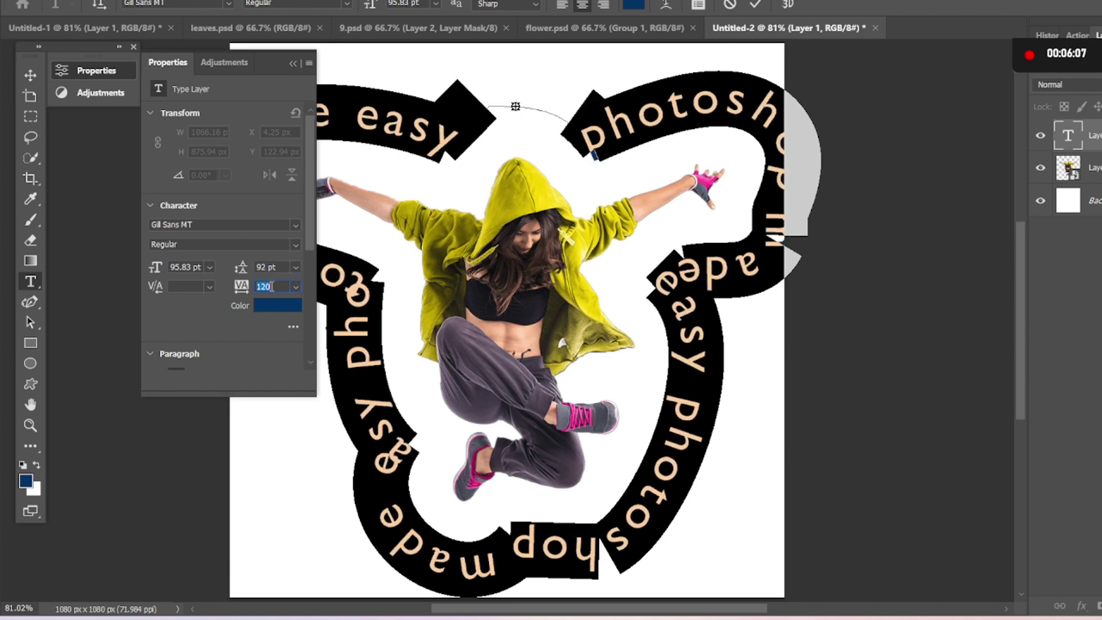